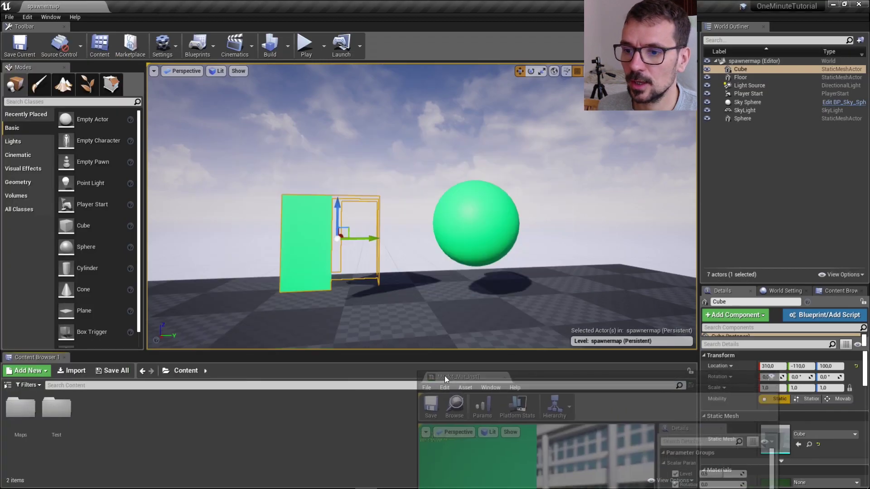
Float the Mask4_Mat_Inst1 editor, drag Level to cut the cube and sphere at an angle, then close it.
left_click_drag(146, 6, 403, 287)
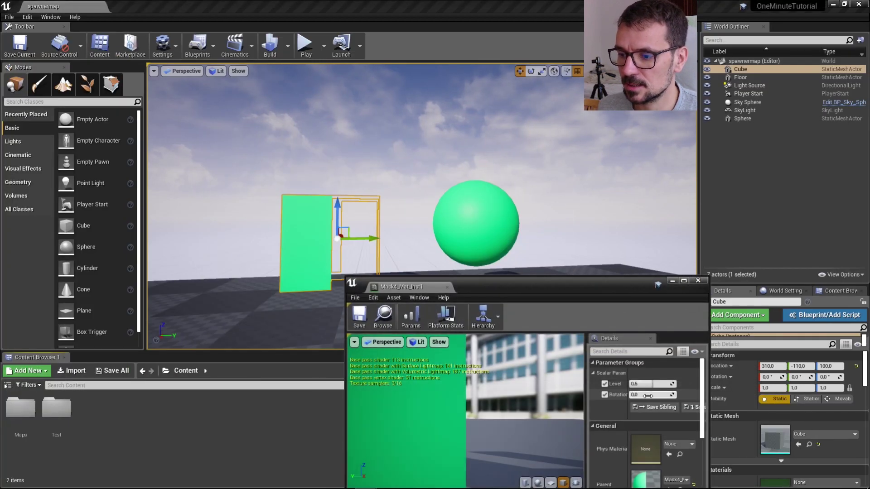
mouse_move(648, 383)
left_mouse_down()
mouse_move(636, 384)
mouse_move(651, 384)
mouse_move(651, 394)
mouse_move(639, 395)
left_mouse_up()
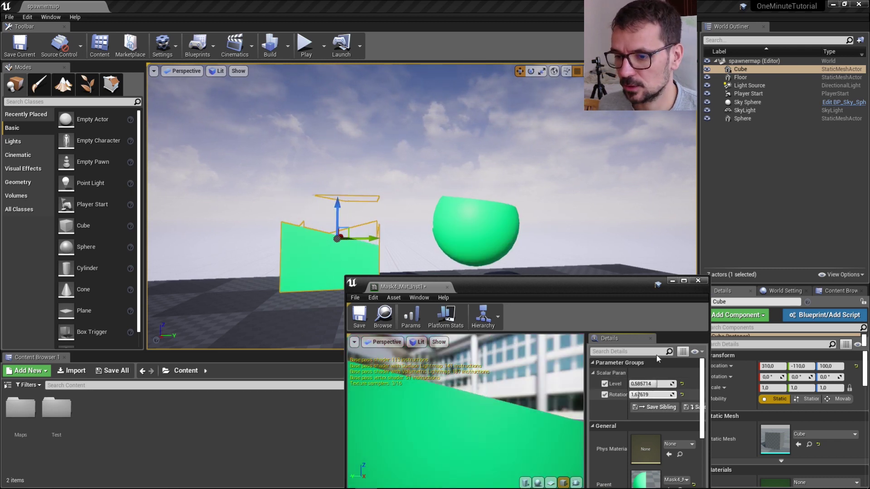
left_click(698, 281)
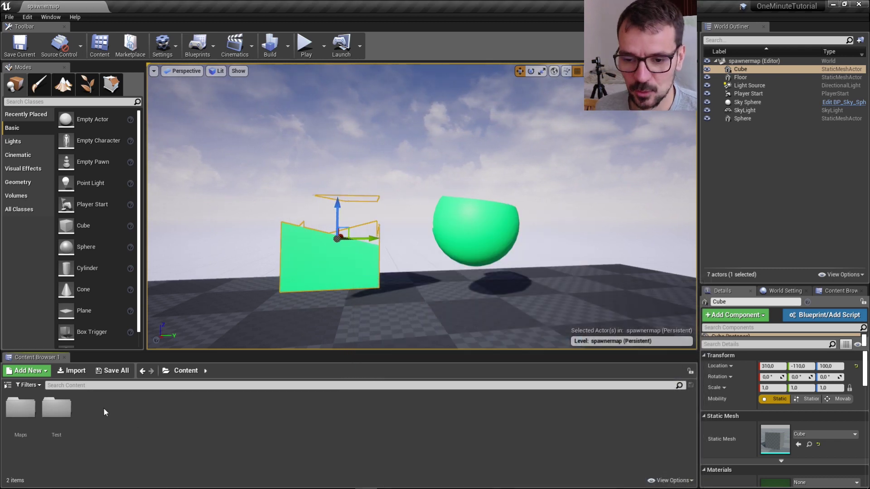
right_click(96, 408)
Create a Material asset named Mask_Mat in the Content folder and open it in the material editor.
left_click(119, 221)
type("Mask_Ma")
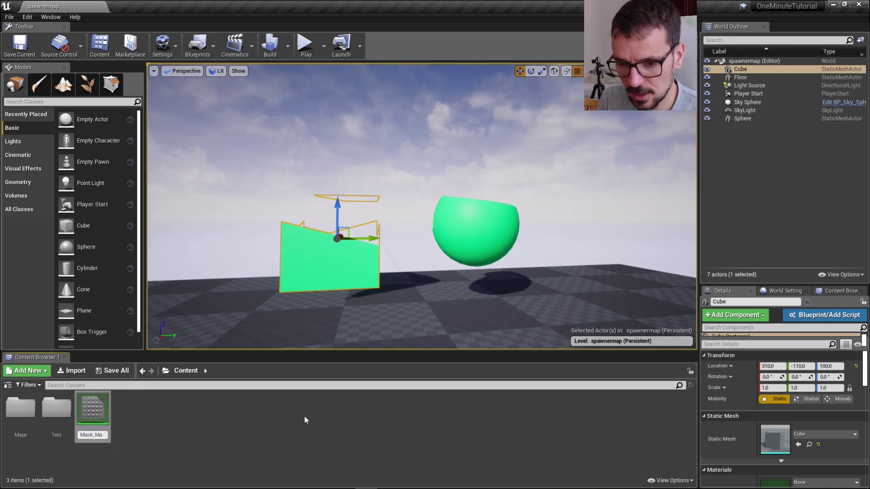
type("t")
key("Return")
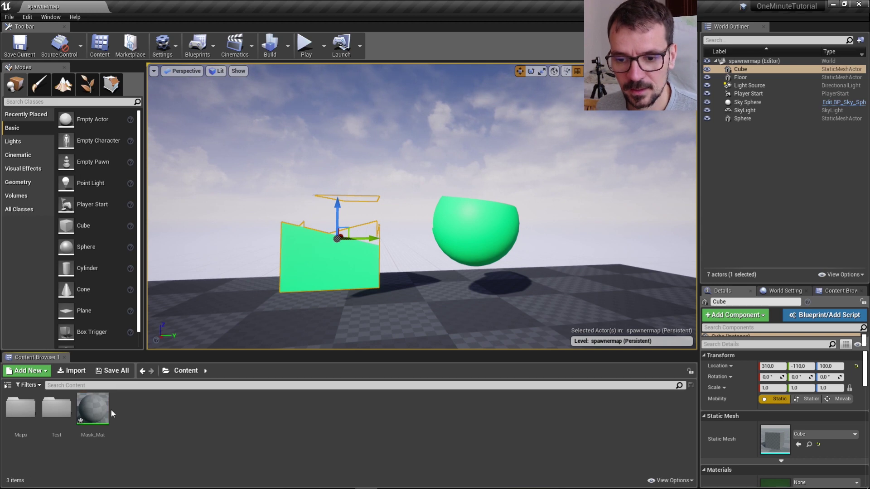
key("Return")
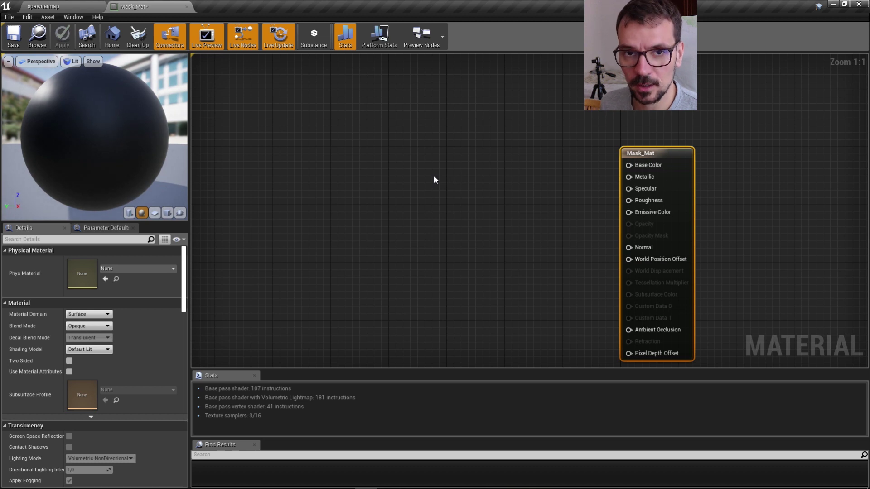
Add a hot pink Constant3Vector and wire it into Mask_Mat's Base Color.
left_click(357, 153)
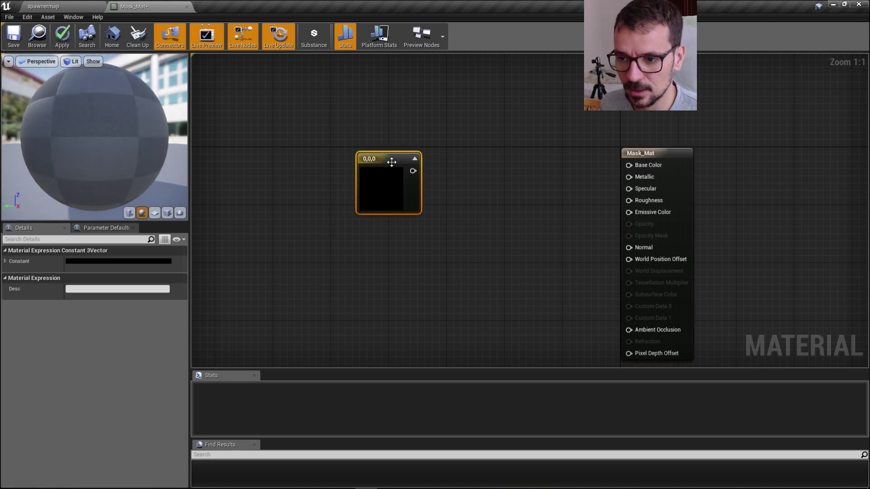
double_click(387, 158)
left_click_drag(445, 240, 523, 202)
left_click(532, 380)
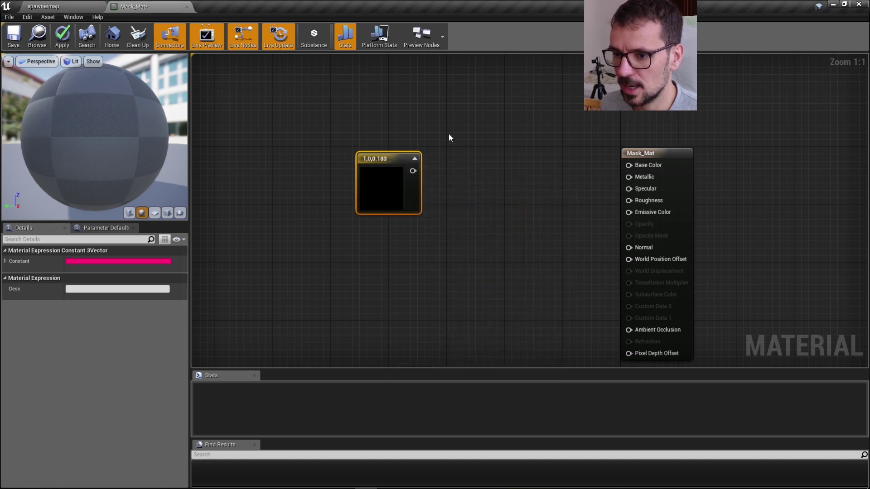
left_click_drag(413, 171, 643, 167)
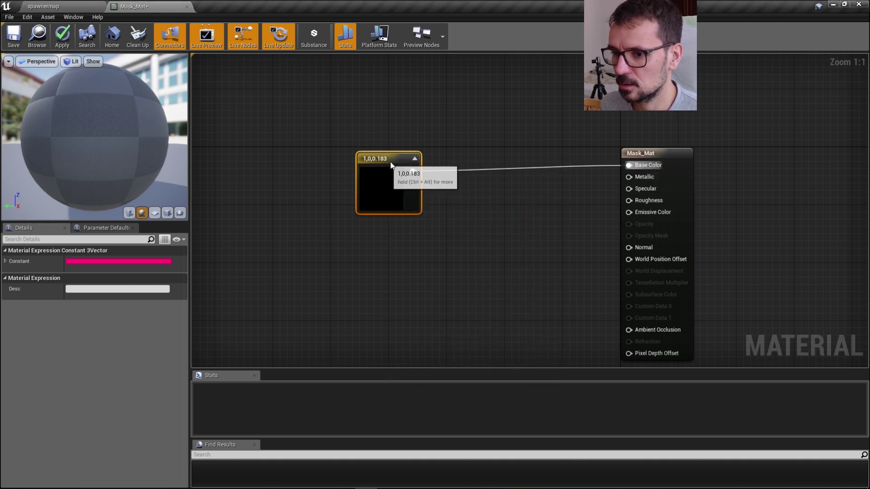
left_click_drag(386, 159, 441, 155)
Set the material's Blend Mode to Masked in the Details panel.
left_click(728, 152)
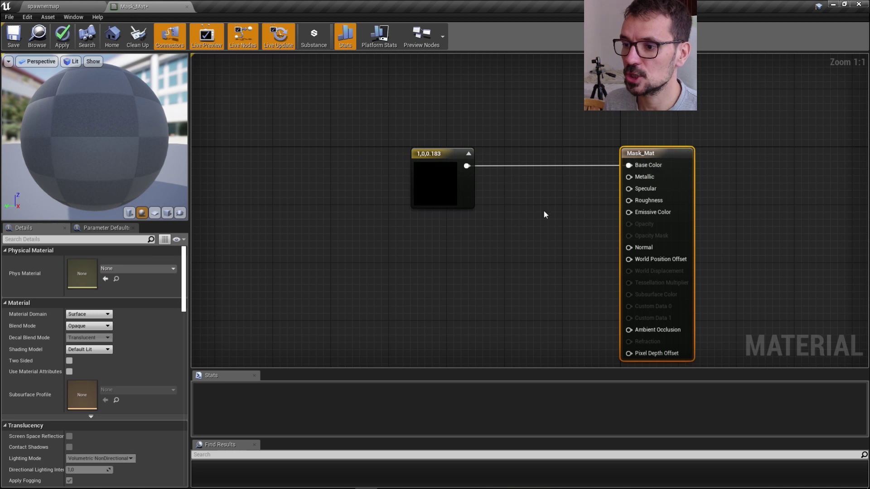
key("Home")
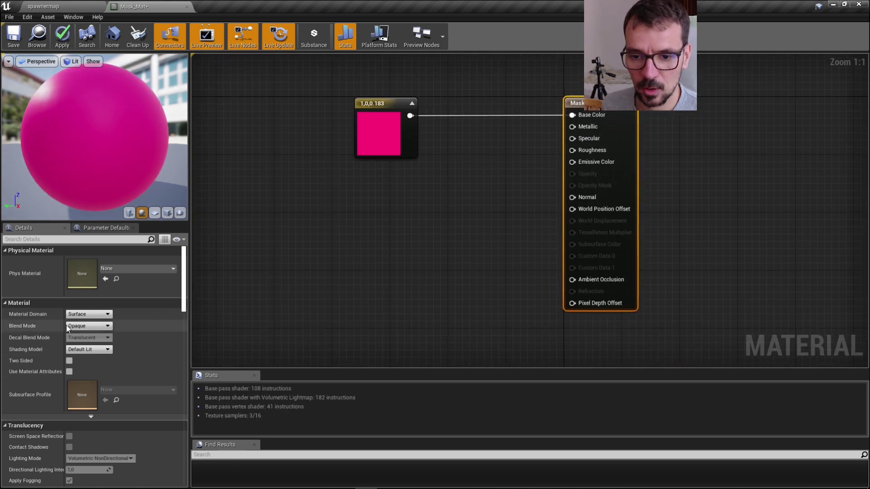
left_click(100, 326)
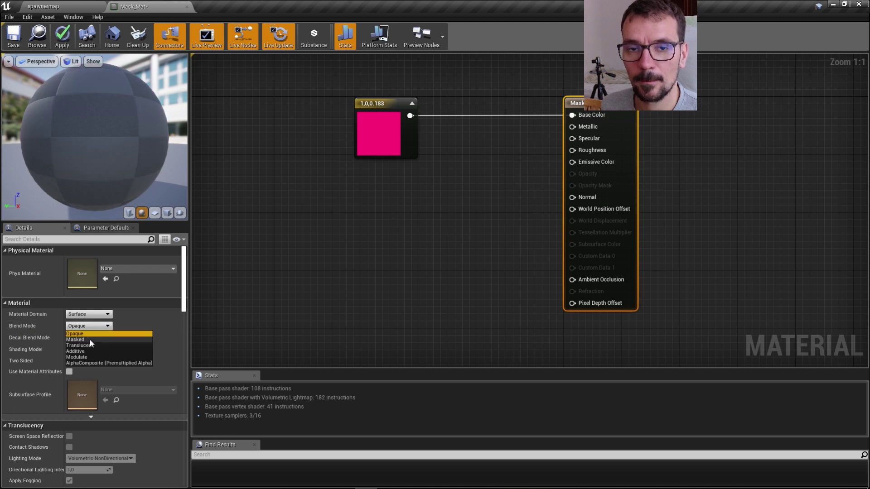
left_click(89, 340)
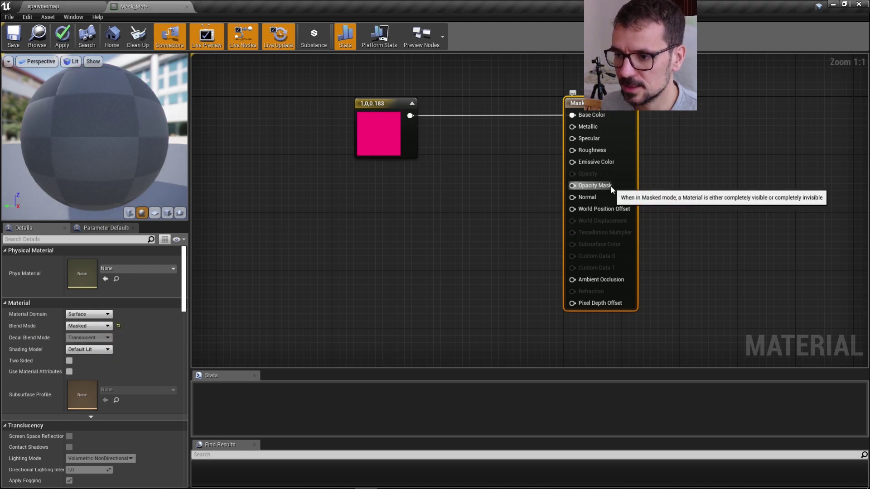
mouse_move(361, 236)
right_mouse_down()
mouse_move(462, 252)
mouse_move(506, 215)
right_mouse_up()
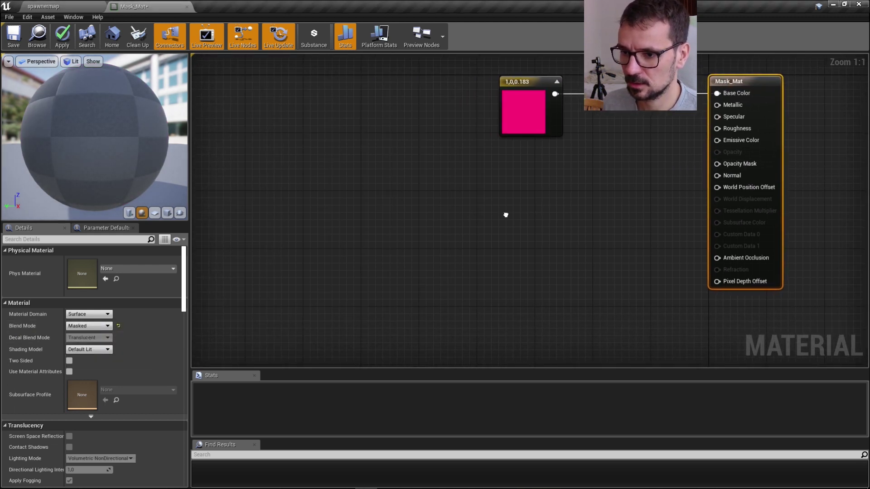
Add a TextureCoordinate node to the left of the graph.
right_click(344, 205)
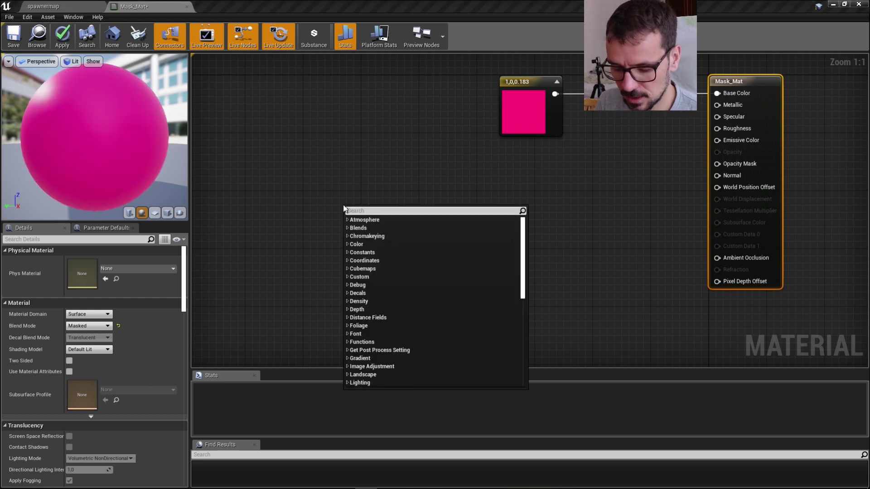
type("coor")
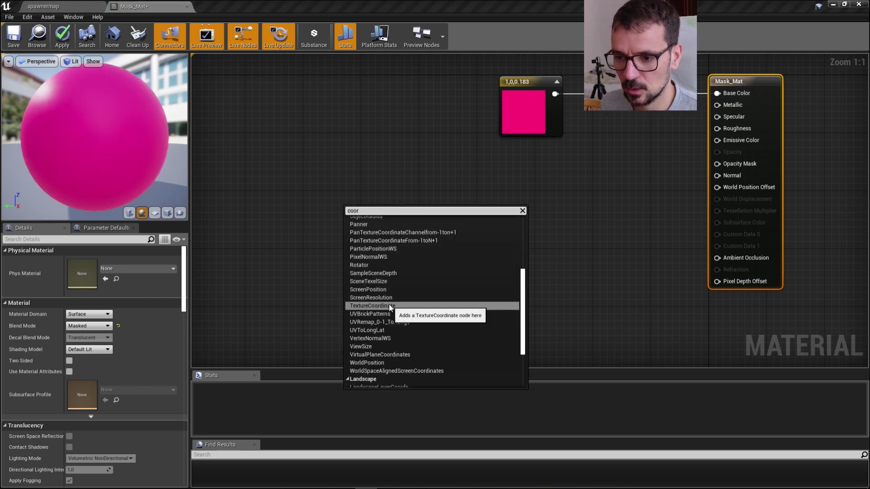
left_click(389, 304)
left_click_drag(380, 211, 316, 200)
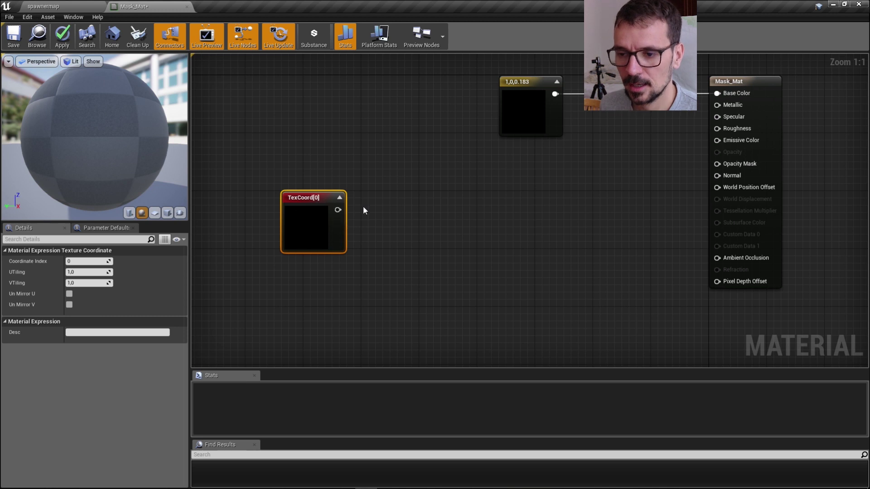
Add a Rotator node fed by the TextureCoordinate output and place it alongside.
left_click_drag(338, 209, 390, 219)
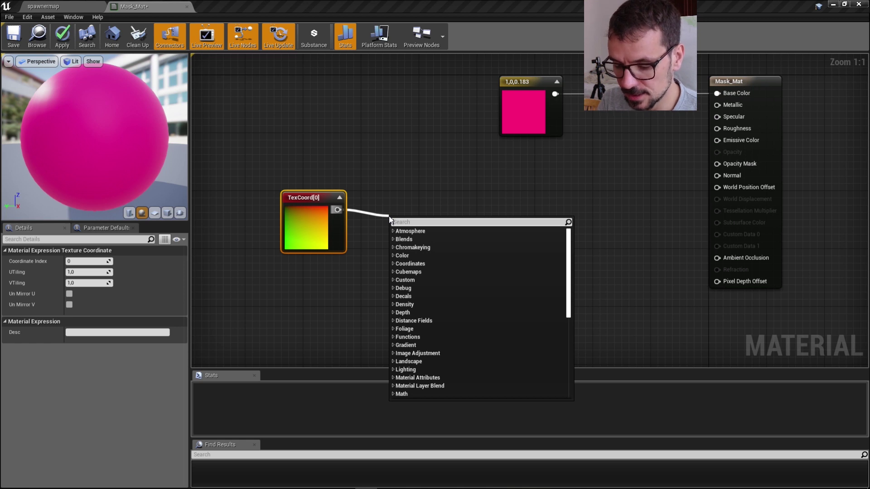
type("rot")
left_click(418, 241)
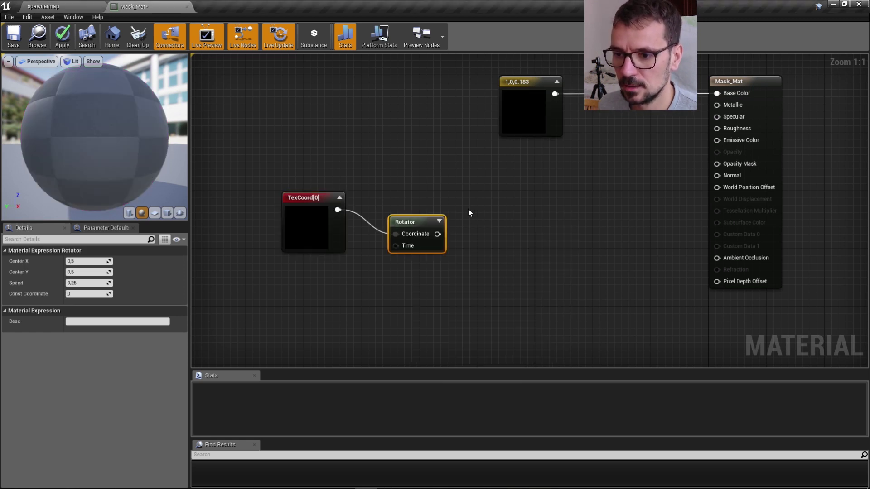
left_click_drag(417, 220, 426, 197)
left_click(448, 198)
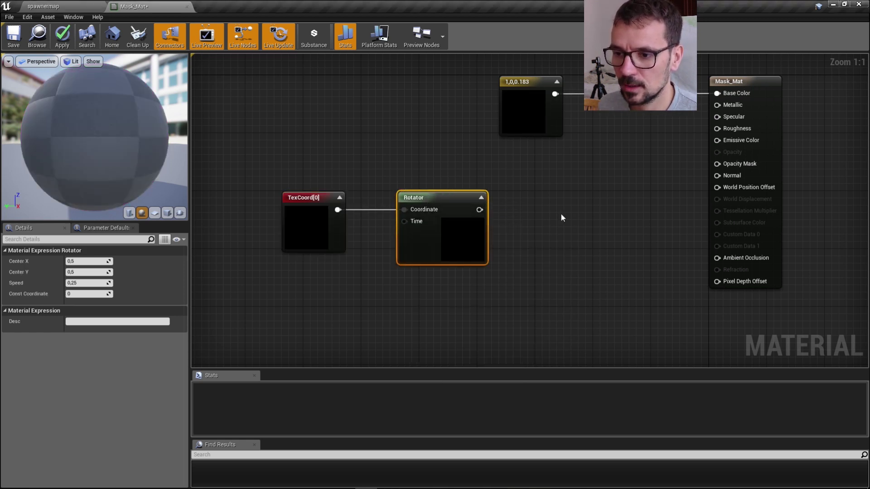
right_click_drag(554, 214, 451, 276)
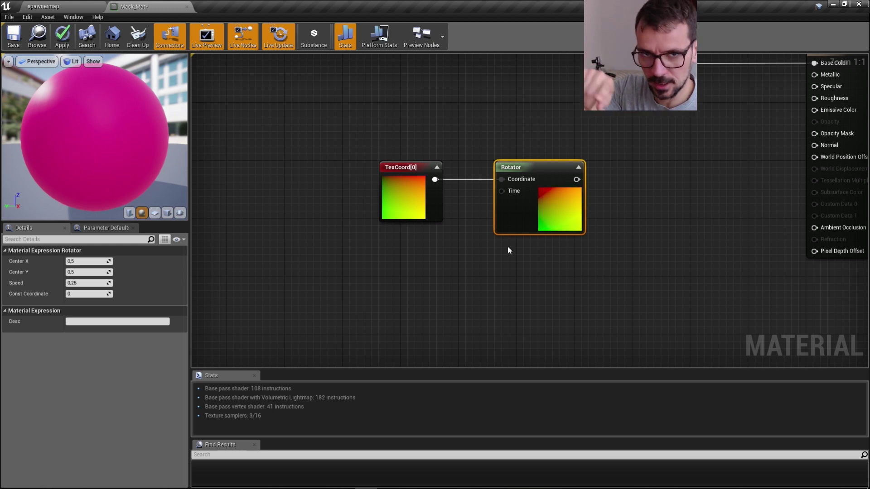
mouse_move(461, 264)
right_mouse_down()
mouse_move(439, 260)
mouse_move(452, 262)
right_mouse_up()
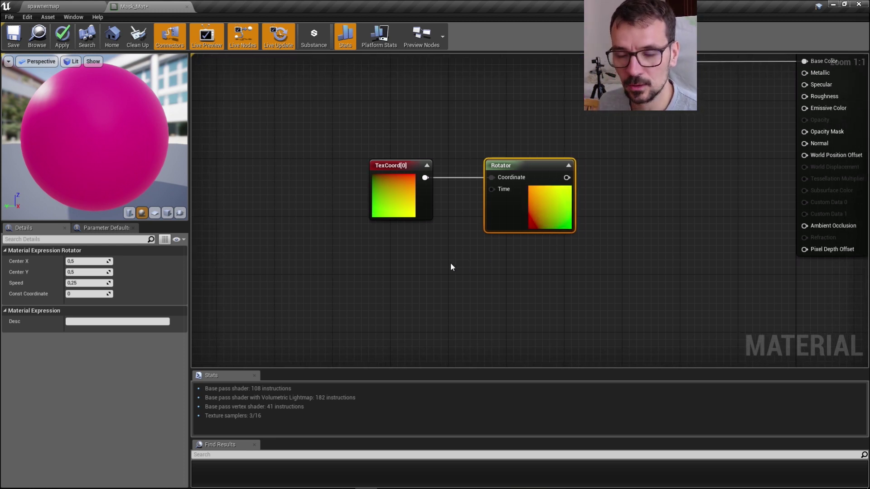
Add a Constant, convert it to a scalar parameter named Rotation, and select it for editing.
left_click(354, 273)
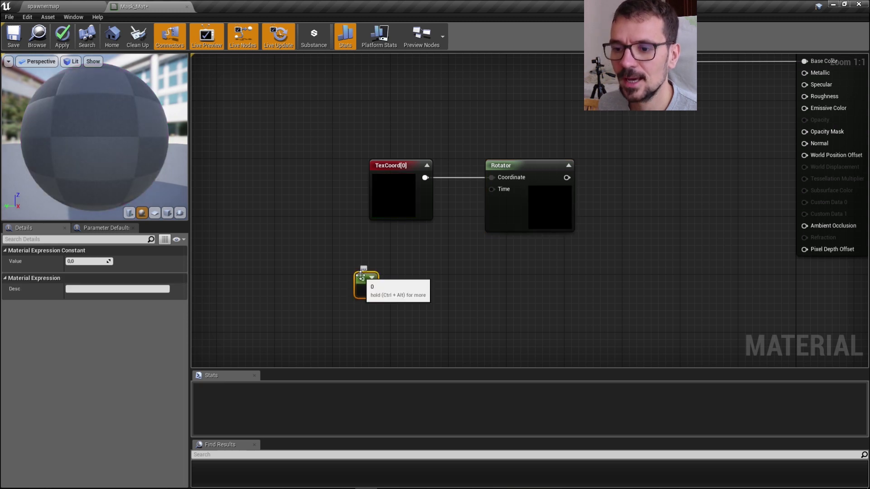
right_click(363, 282)
left_click(399, 284)
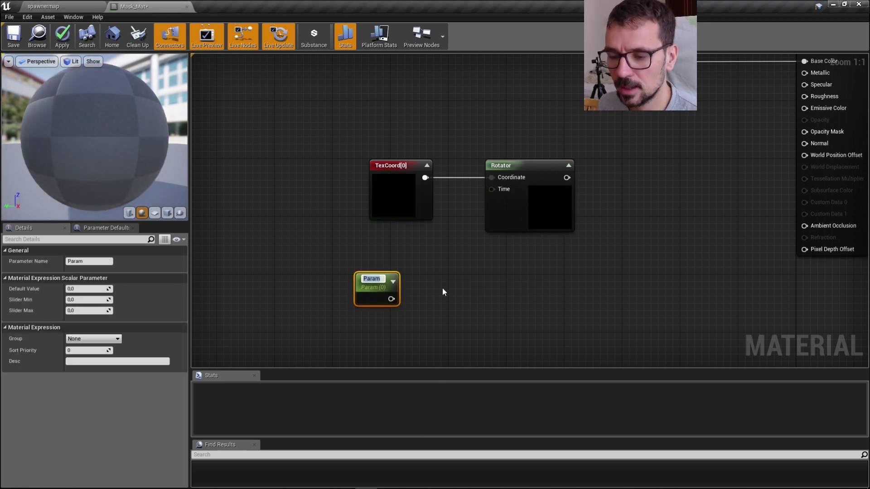
type("Rot")
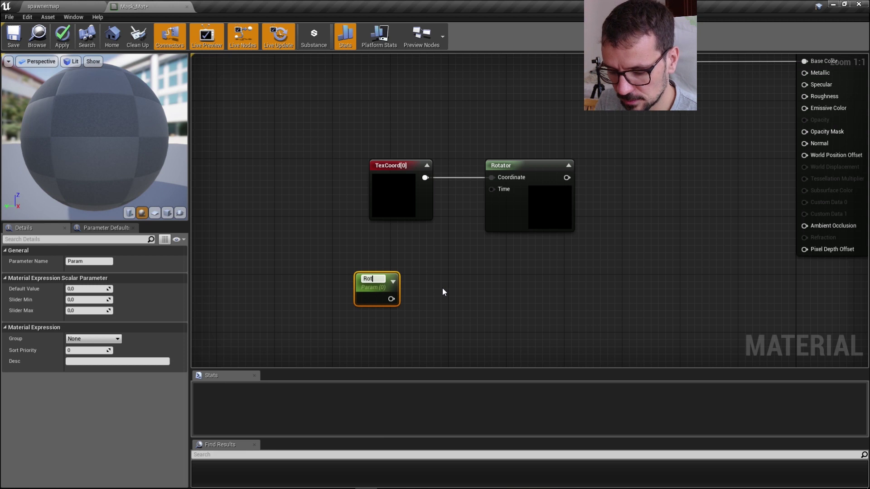
type("ation")
key("Return")
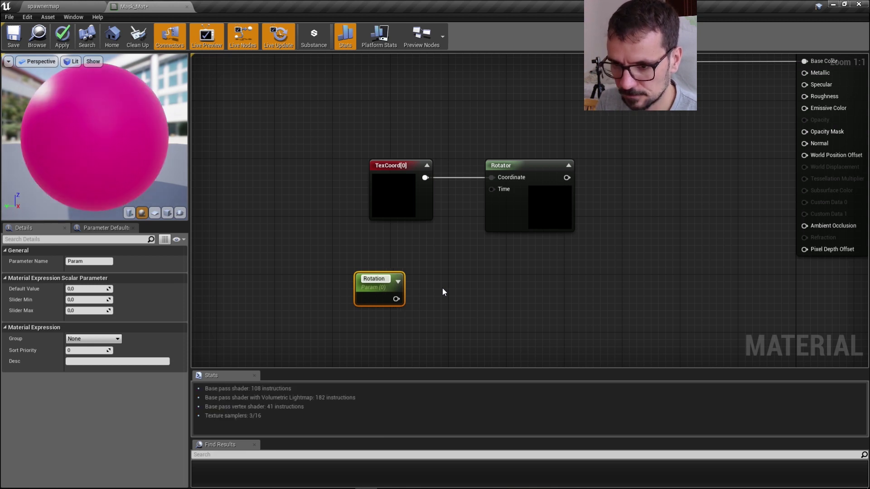
left_click(443, 287)
left_click(397, 281)
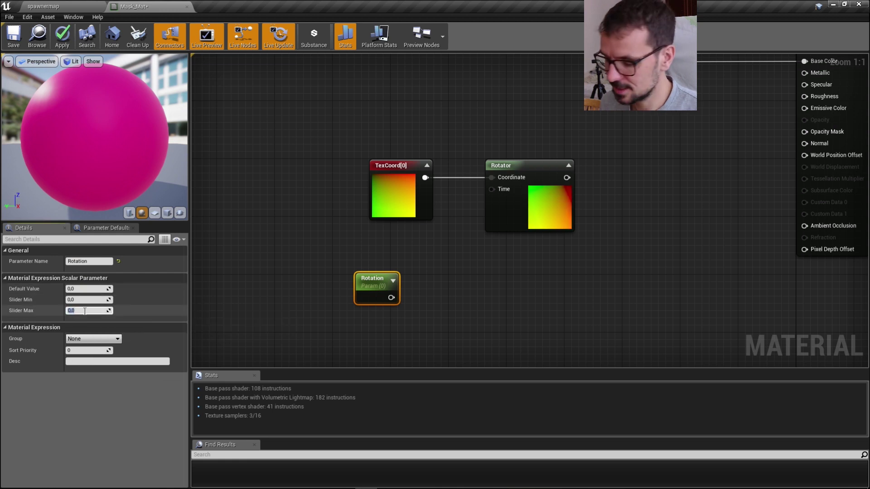
left_click(250, 279)
Feed Rotation into a Pi node and wire its Result into the Rotator's Time input.
mouse_move(383, 285)
left_mouse_down()
mouse_move(325, 287)
mouse_move(388, 293)
left_mouse_up()
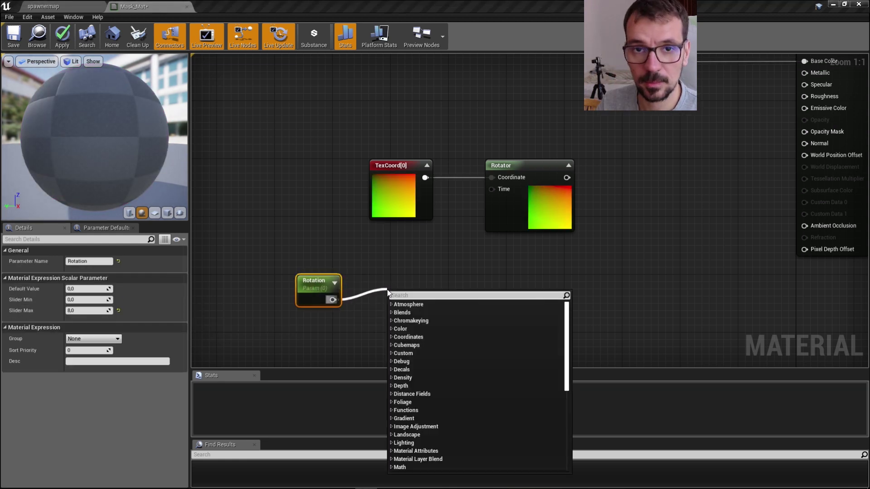
type("p")
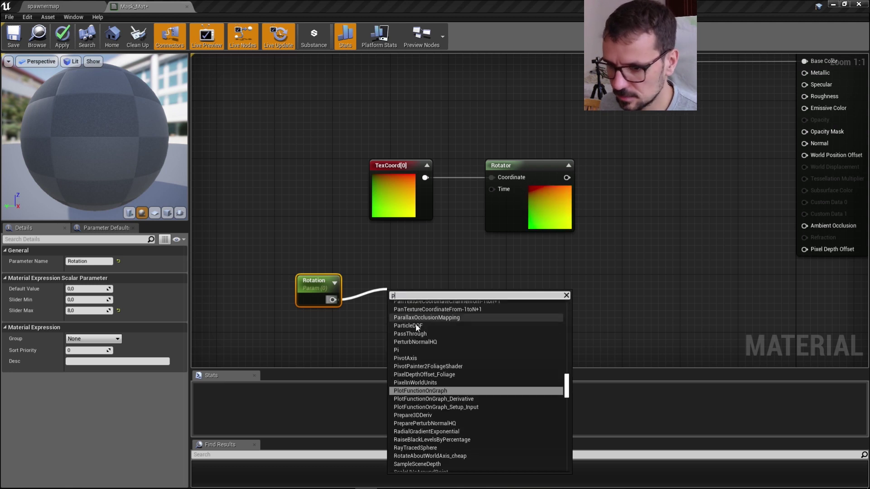
left_click(408, 350)
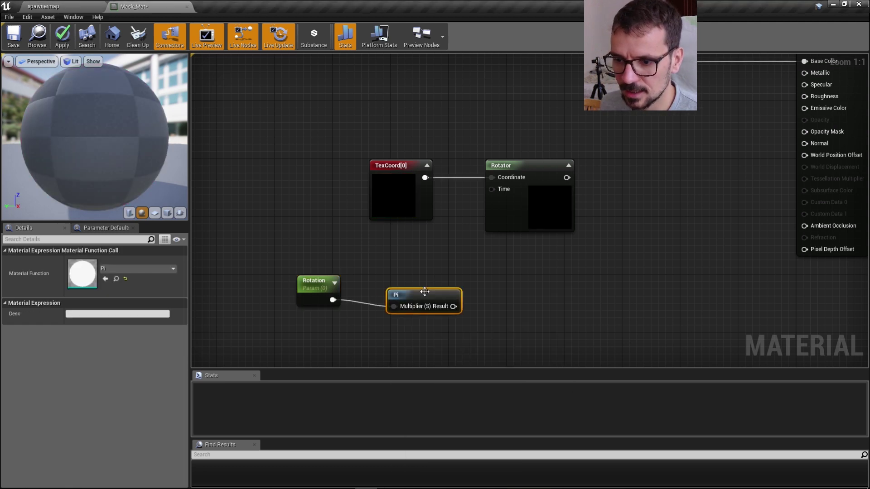
left_click_drag(430, 300, 493, 189)
mouse_move(395, 295)
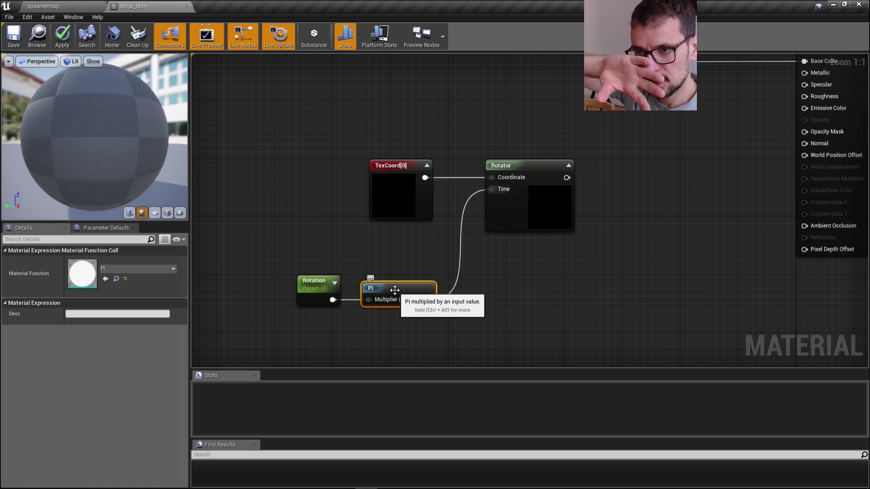
right_click_drag(561, 282, 448, 287)
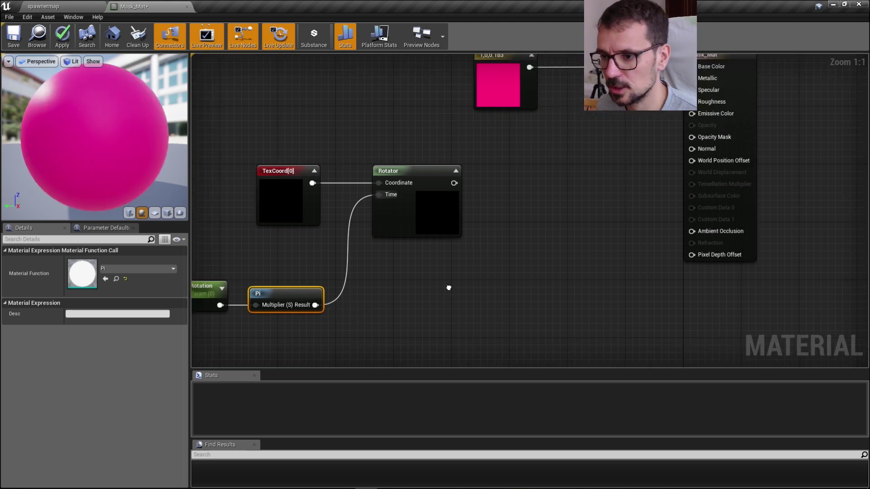
right_click_drag(487, 164, 520, 218)
left_click_drag(487, 237, 530, 251)
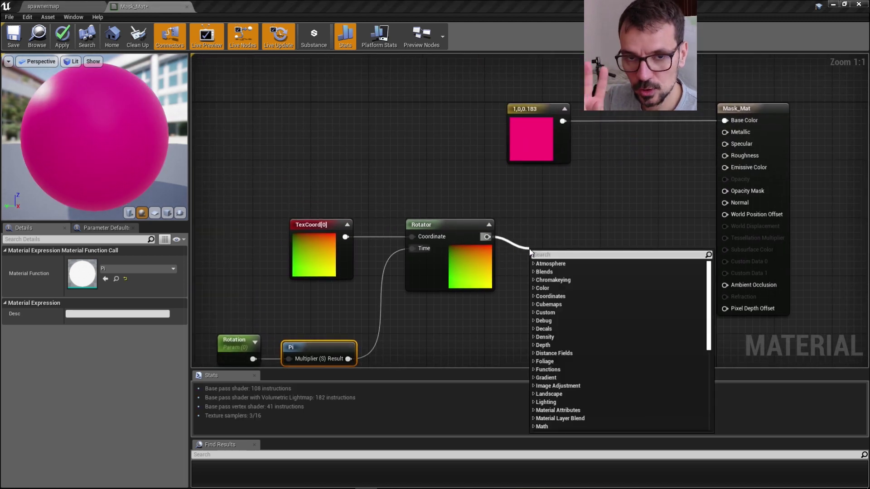
Split the Rotator output with BreakOutFloat2Components and move the Mask_Mat node further right.
type("bre")
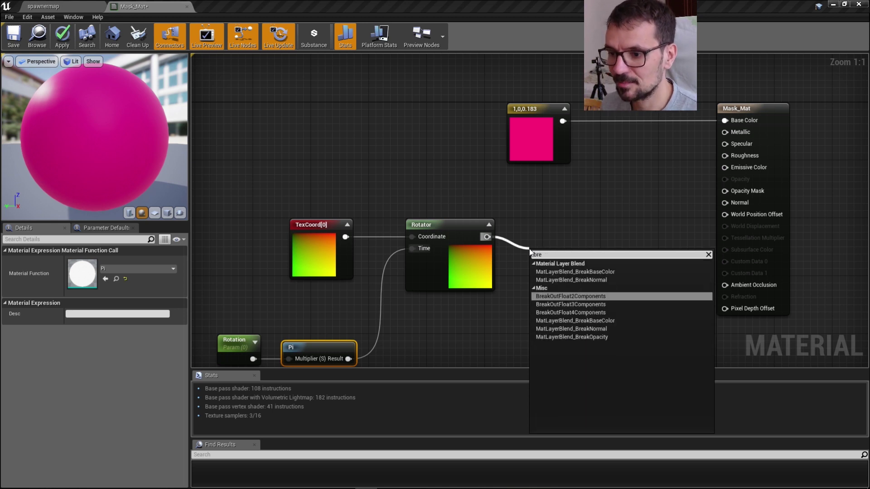
left_click(566, 296)
left_click_drag(568, 256, 560, 228)
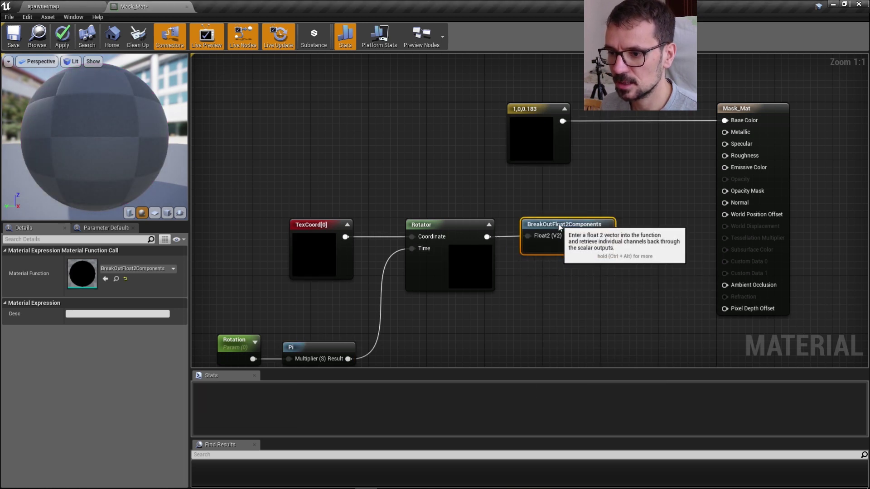
right_click_drag(634, 193, 470, 203)
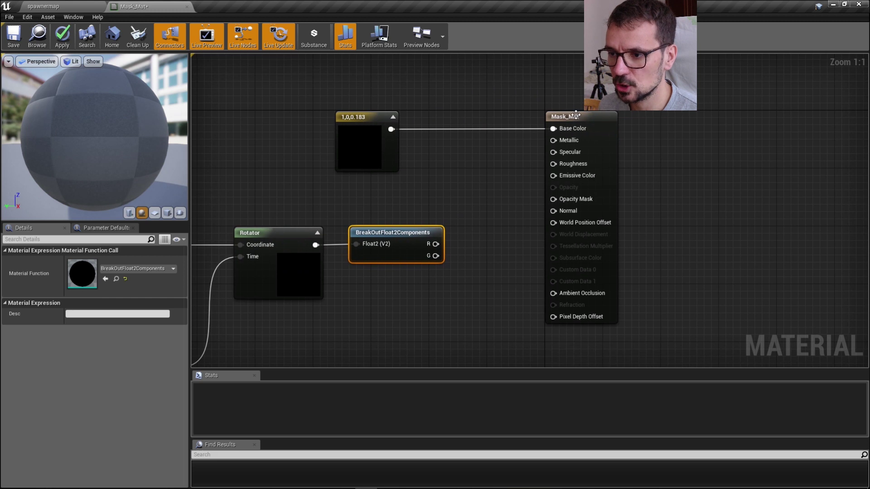
left_click_drag(576, 116, 670, 116)
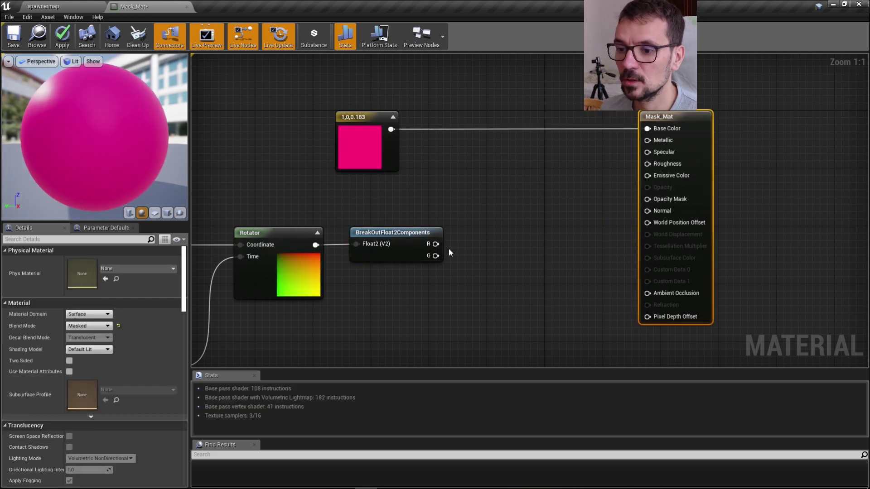
left_click_drag(436, 243, 495, 251)
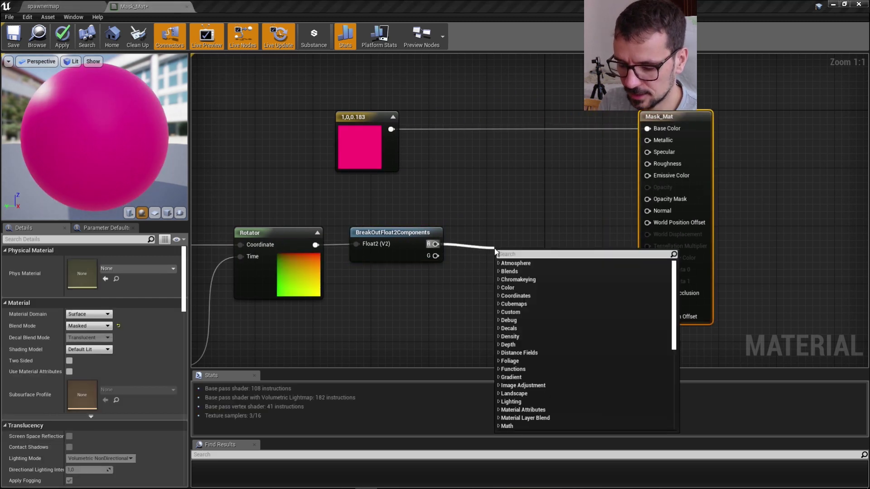
Add an If node fed by the R channel, plus a scalar parameter named Level.
type("if")
left_click(507, 305)
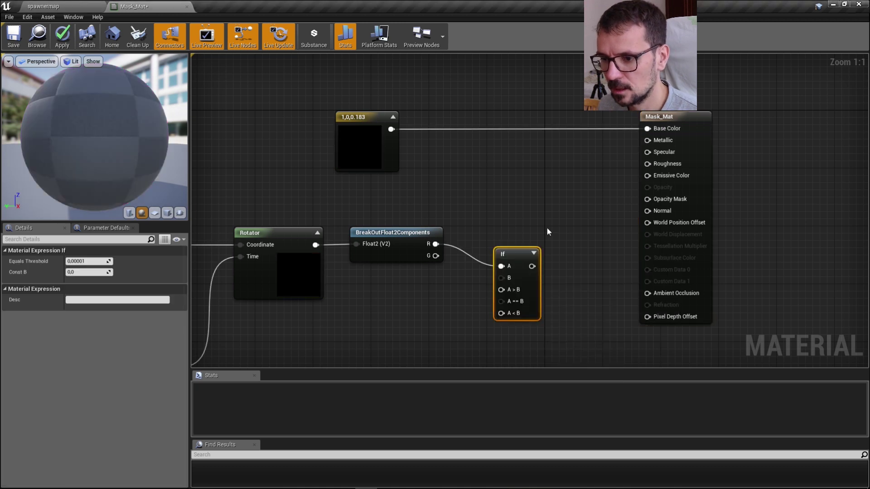
right_click_drag(405, 298, 457, 262)
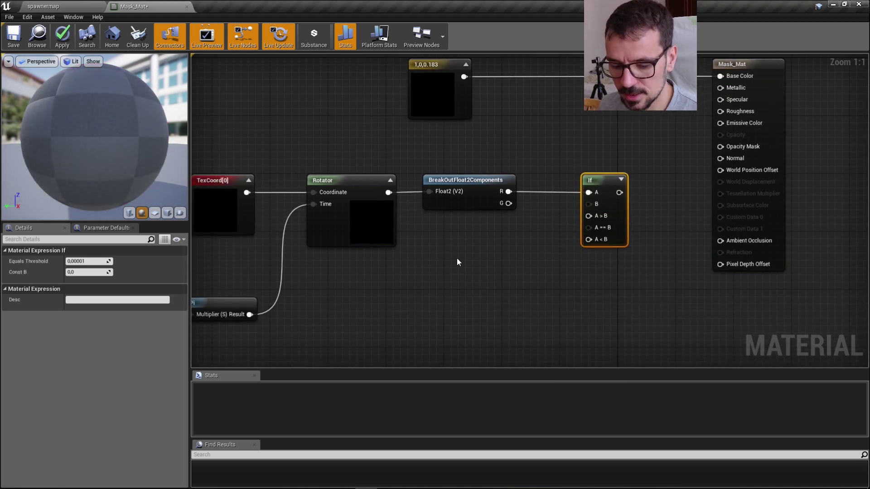
left_click(435, 261)
right_click(446, 265)
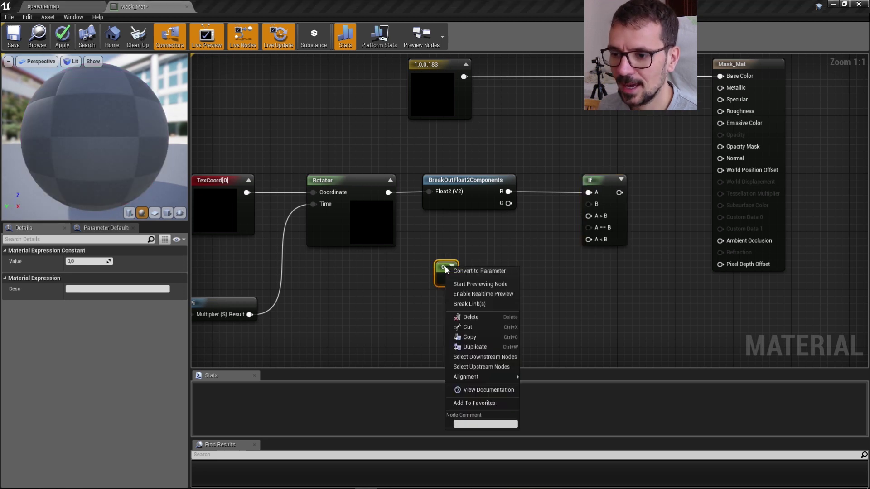
left_click(454, 271)
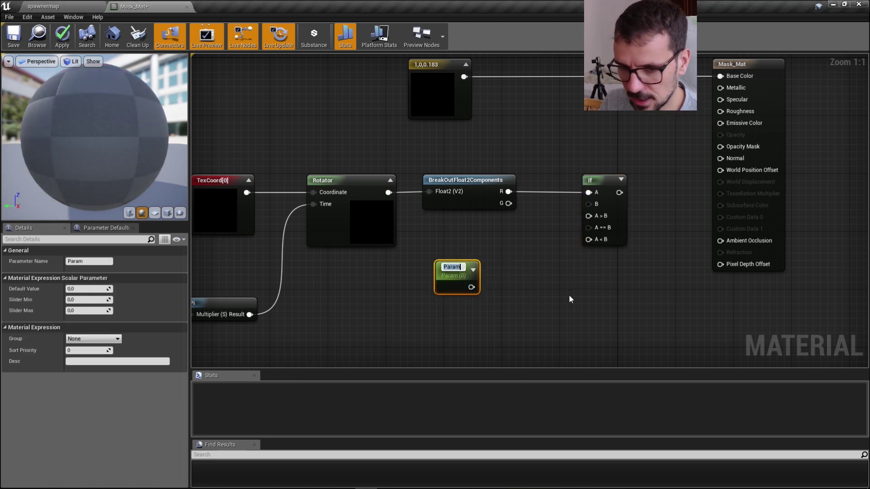
type("Level")
key("Return")
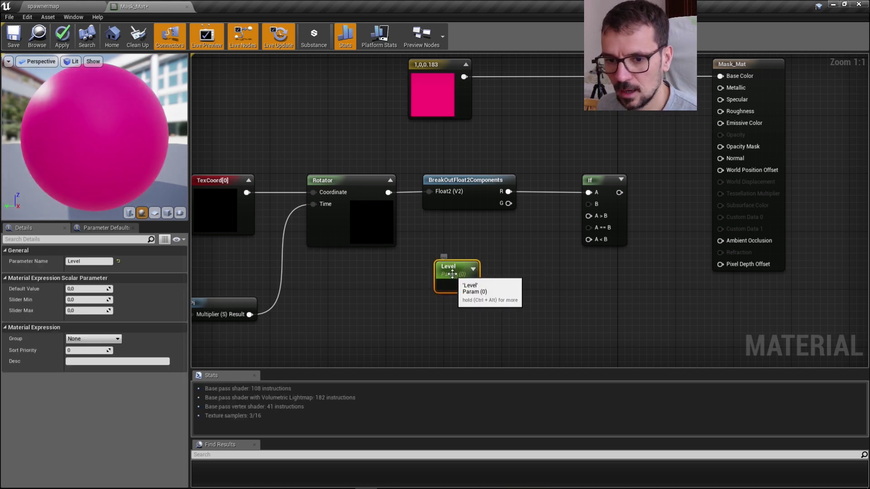
mouse_move(95, 299)
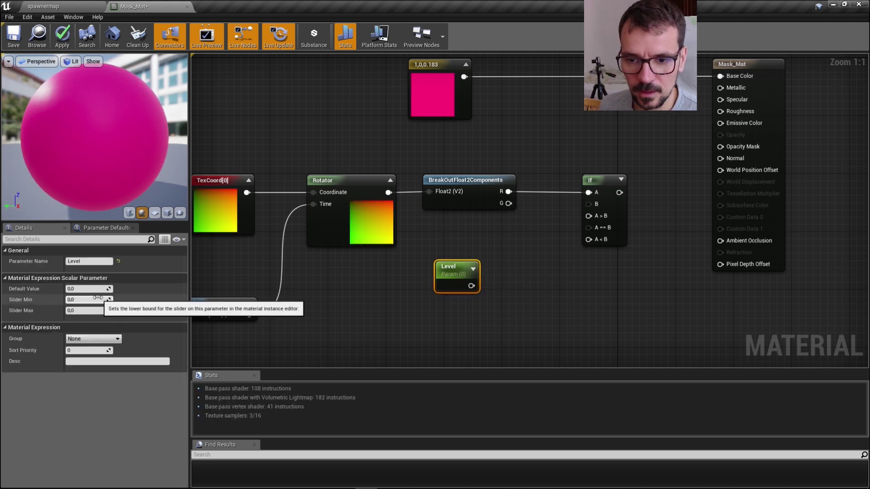
Set Level's default to 0.5 and slider max to 1, then wire it to the If node's B input.
left_click(94, 290)
type("0.5")
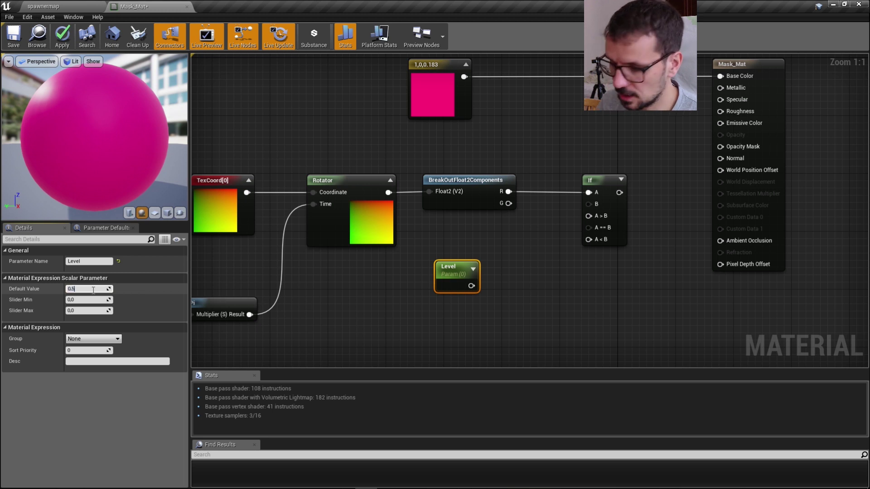
key("Return")
left_click(94, 311)
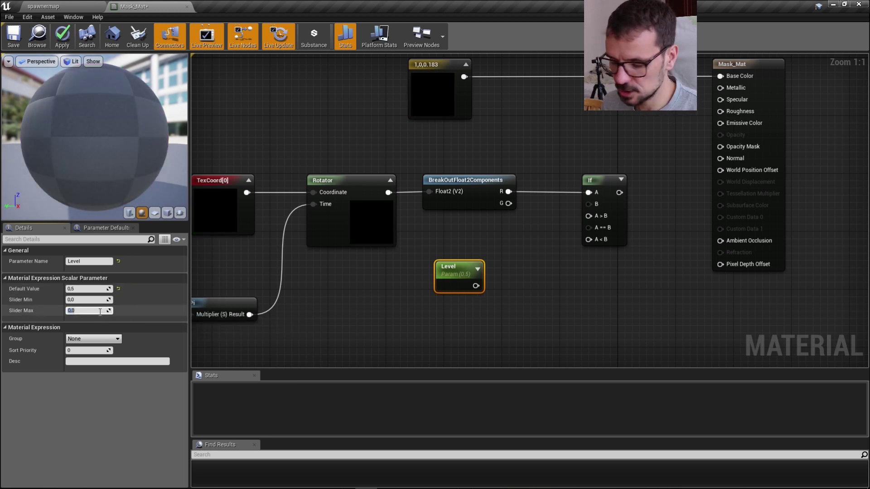
type("1")
key("Return")
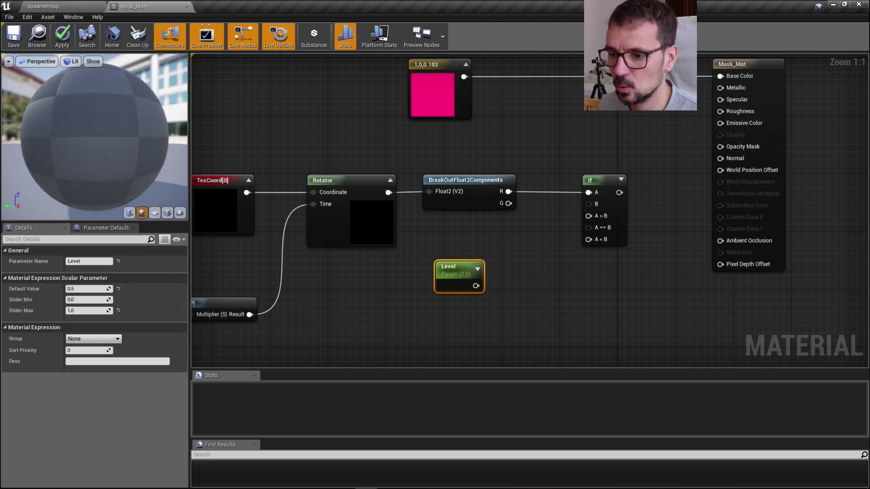
right_click_drag(448, 247, 399, 235)
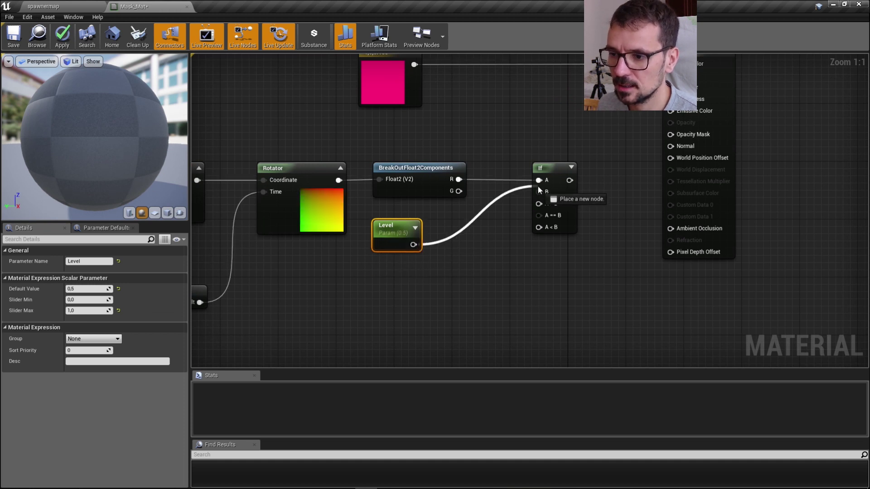
left_click_drag(413, 245, 540, 192)
Add constants 0 and 1, wiring 0 into the If node's A>B and 1 into A<B.
right_click_drag(436, 292, 451, 267)
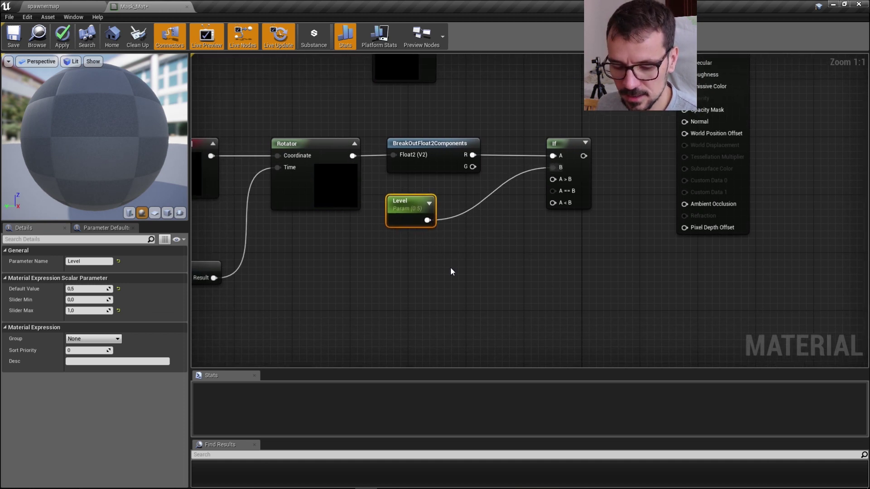
left_click(412, 266)
left_click(412, 320)
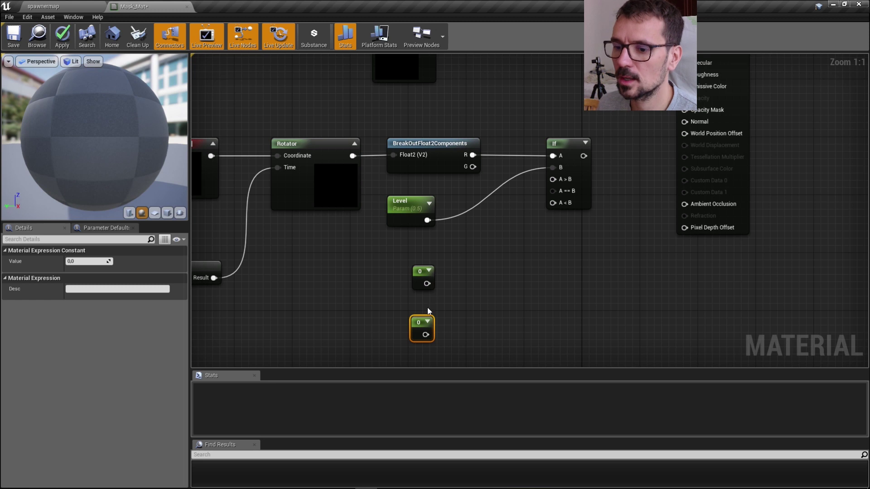
mouse_move(427, 283)
left_mouse_down()
mouse_move(506, 199)
mouse_move(554, 180)
left_mouse_up()
left_click(417, 330)
type("1")
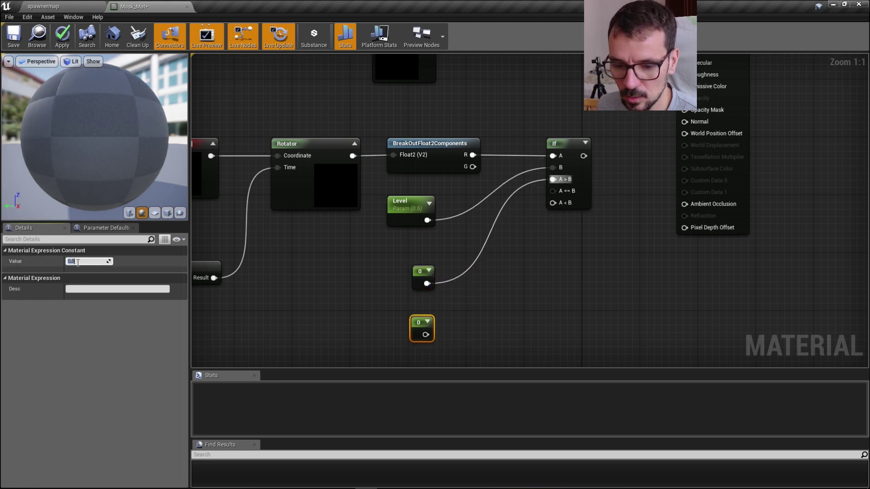
key("Return")
left_click_drag(425, 335, 553, 203)
mouse_move(625, 125)
right_mouse_down()
mouse_move(527, 160)
mouse_move(533, 126)
right_mouse_up()
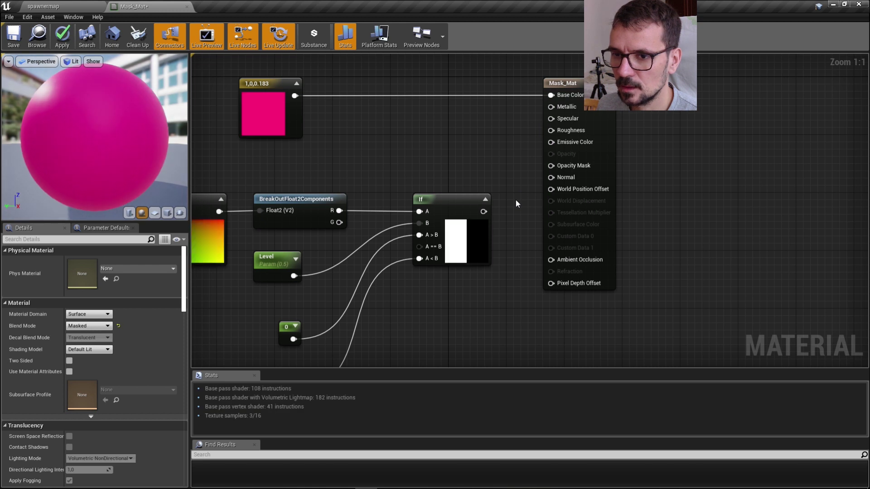
right_click_drag(426, 276, 426, 236)
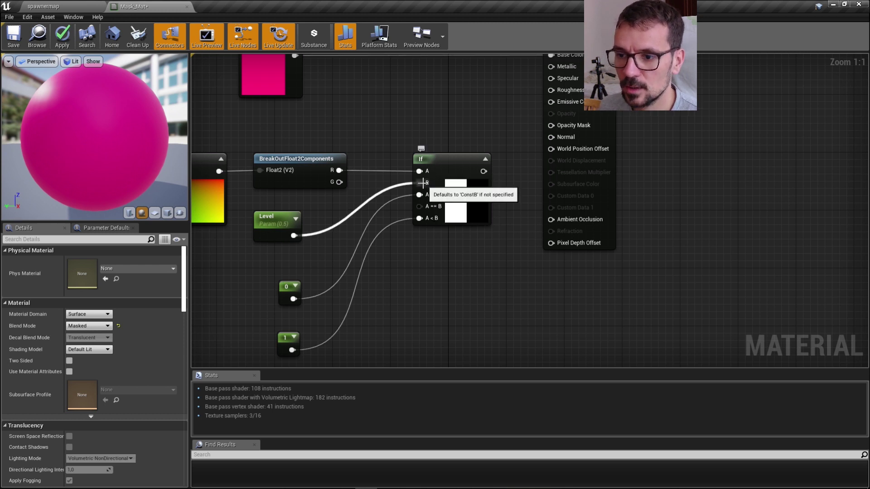
mouse_move(451, 191)
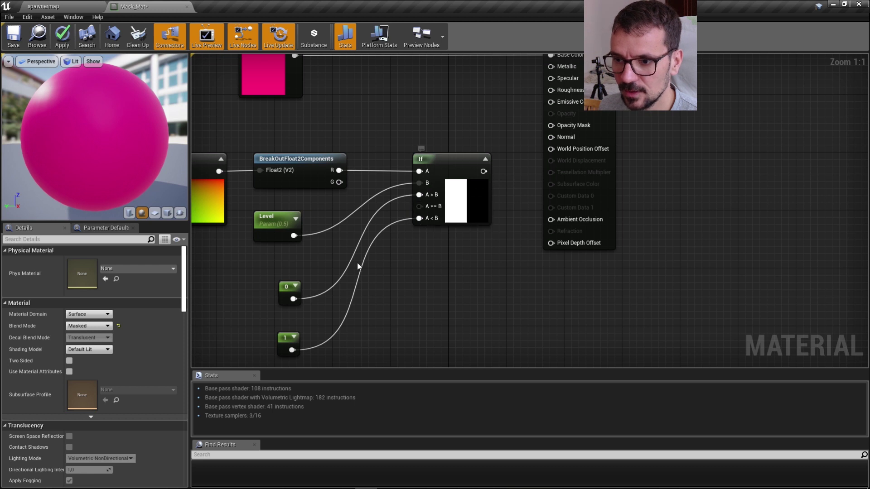
Tidy the 0 constant and connect the If output to Mask_Mat's Opacity Mask.
left_click_drag(288, 287, 277, 289)
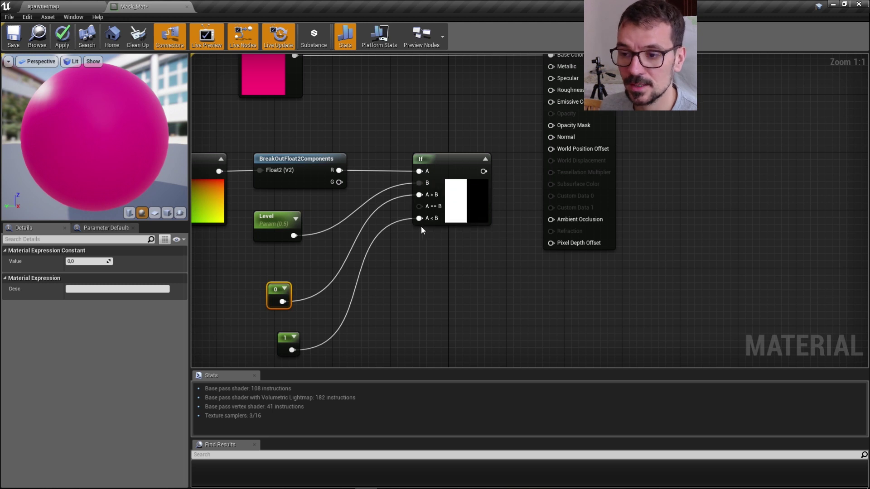
left_click(283, 336)
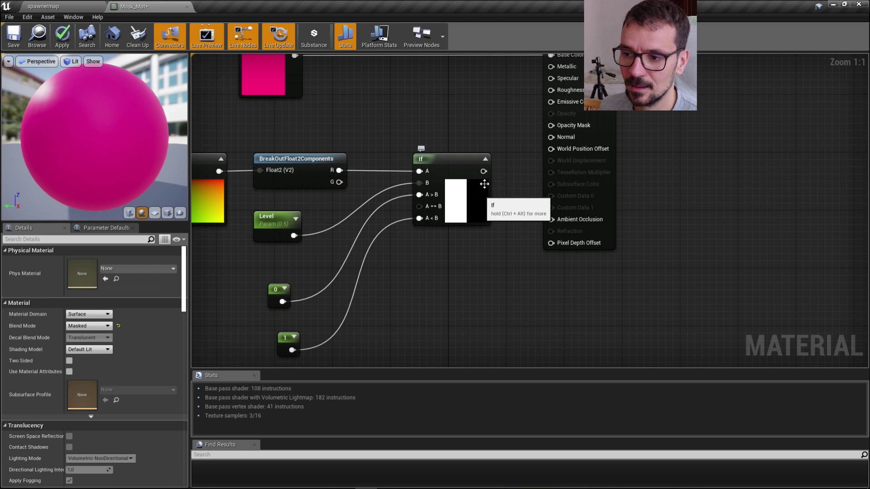
right_click_drag(485, 185, 422, 240)
left_click_drag(405, 237, 474, 194)
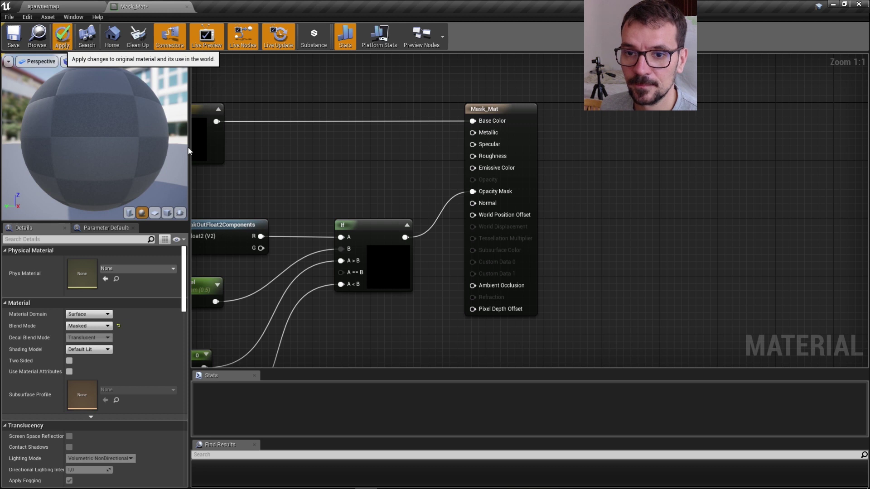
Apply and save Mask_Mat, then return to the spawnermap level.
left_click(62, 37)
left_click(15, 39)
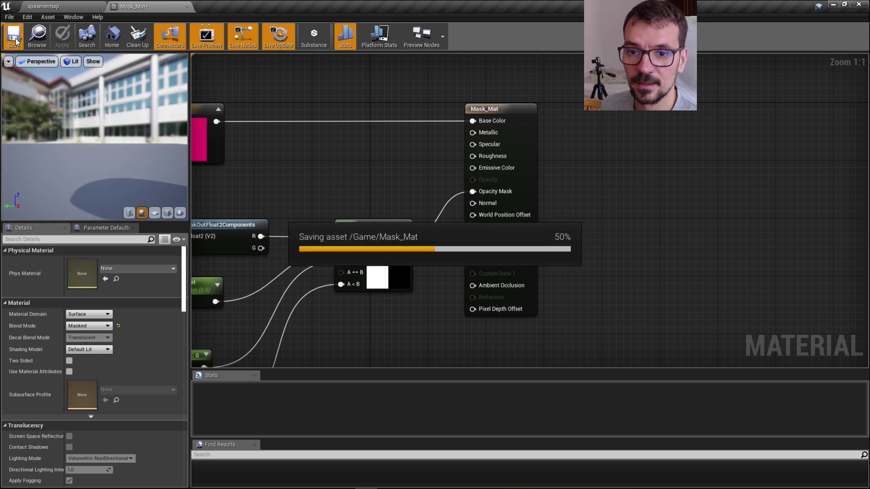
left_click(52, 6)
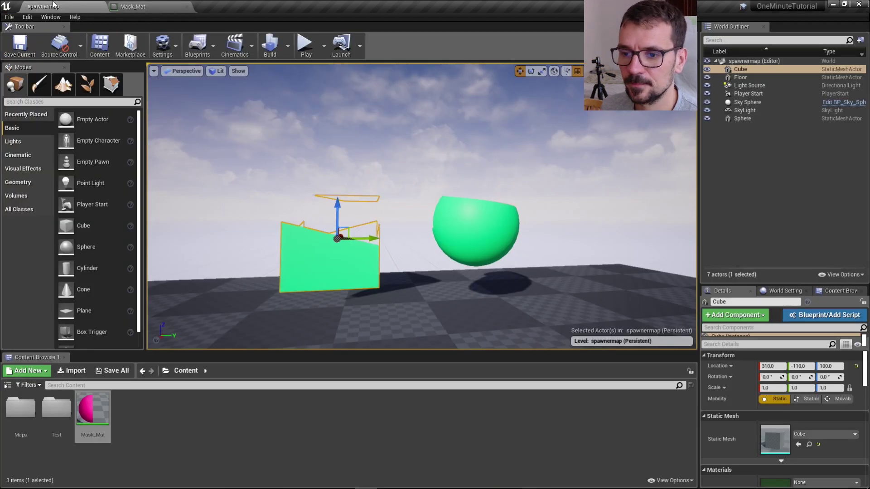
Make Mask_Mat_Inst1 from Mask_Mat and assign it to the cube and the sphere.
right_click(108, 418)
left_click(161, 211)
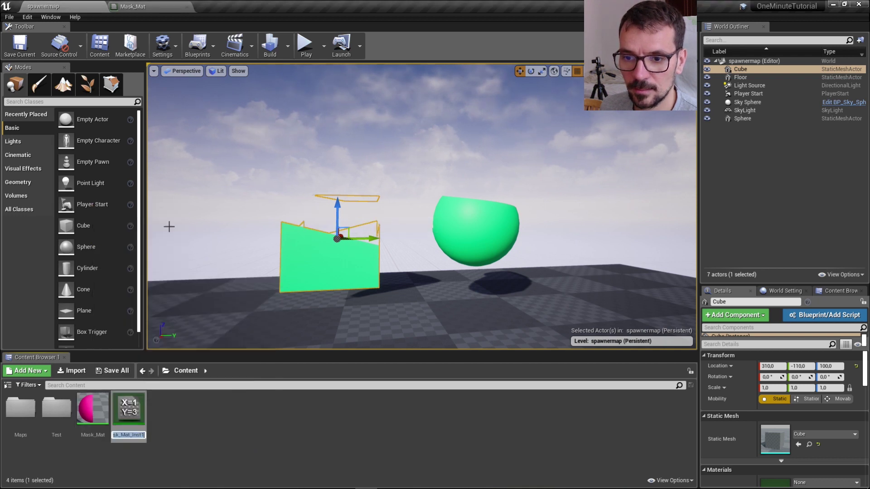
left_click_drag(129, 410, 323, 245)
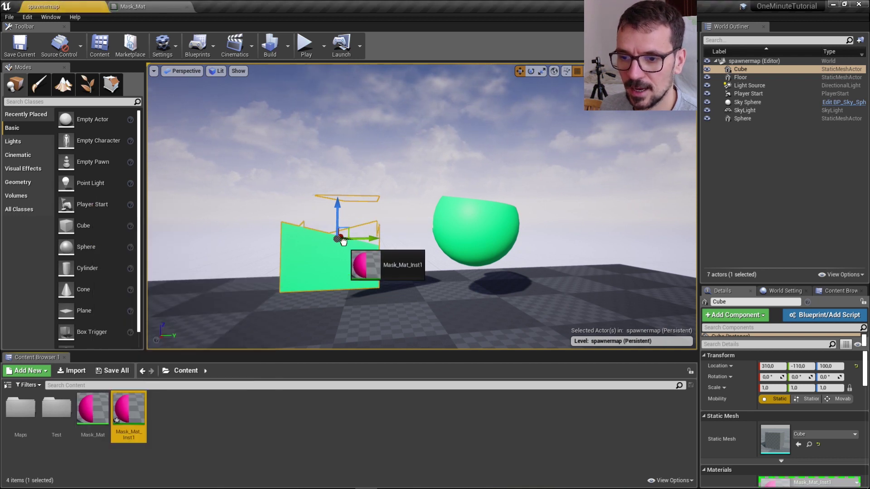
left_click_drag(129, 408, 471, 221)
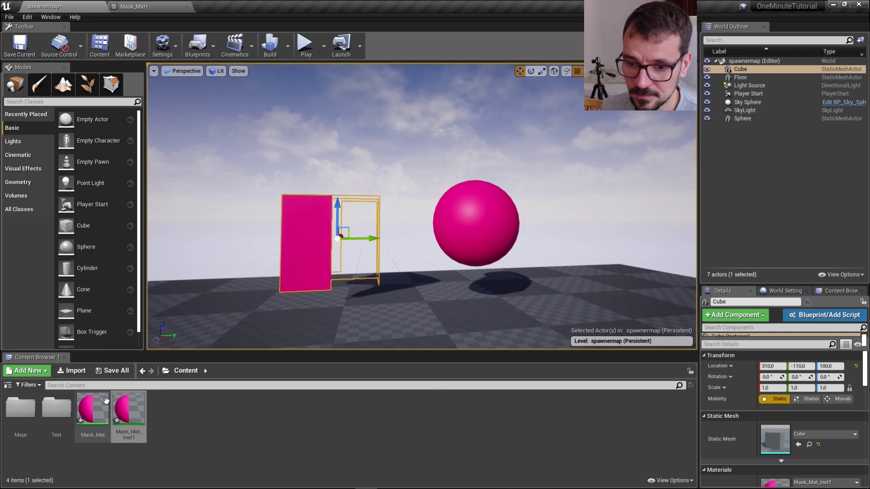
In Mask_Mat_Inst1, set Level to about 0.63 and override Rotation to about 3.28.
double_click(124, 419)
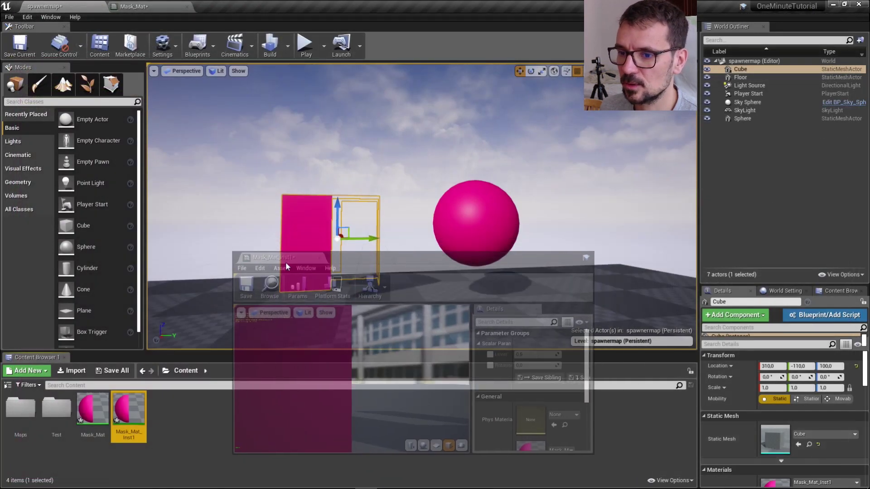
left_click_drag(82, 8, 293, 313)
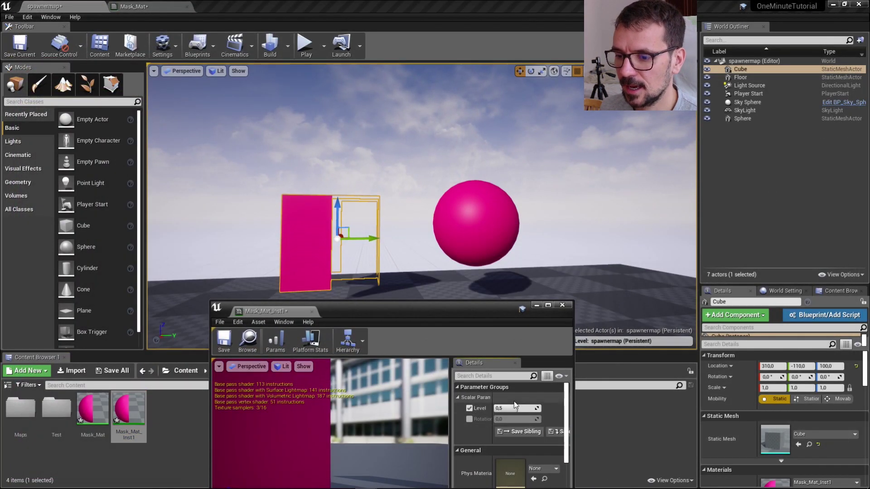
mouse_move(514, 409)
left_mouse_down()
mouse_move(537, 409)
mouse_move(458, 429)
left_mouse_up()
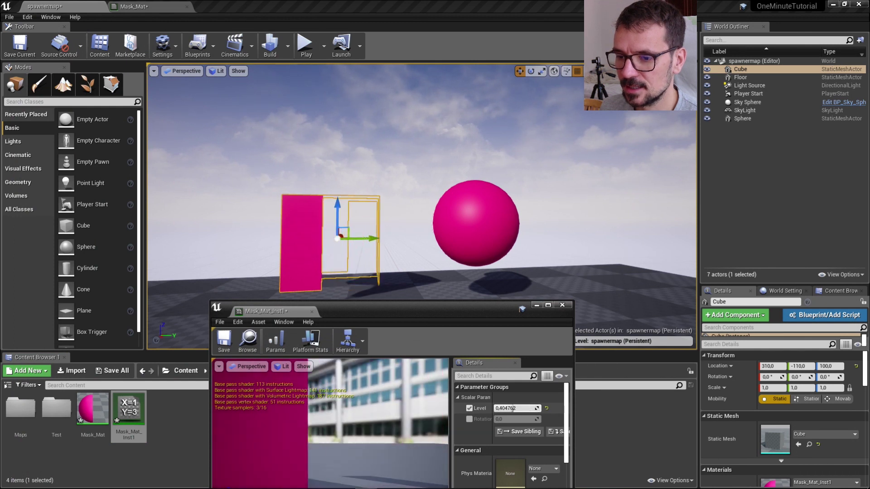
left_click(470, 419)
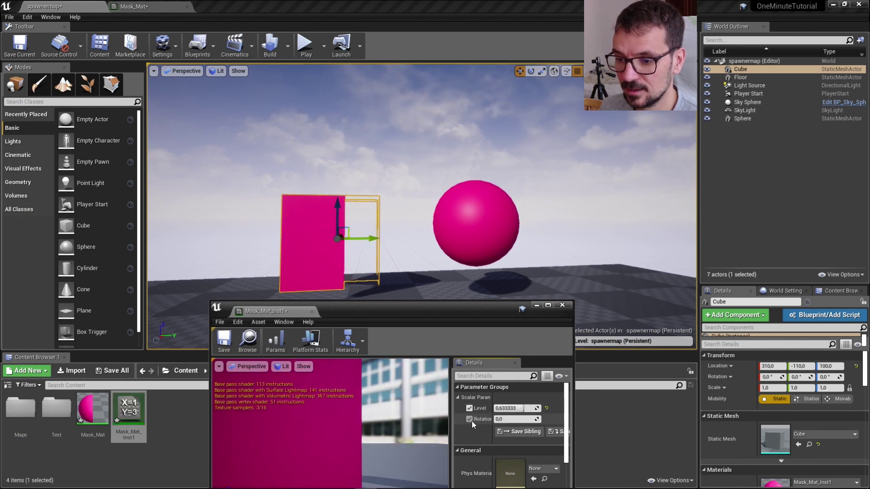
left_click_drag(514, 419, 531, 418)
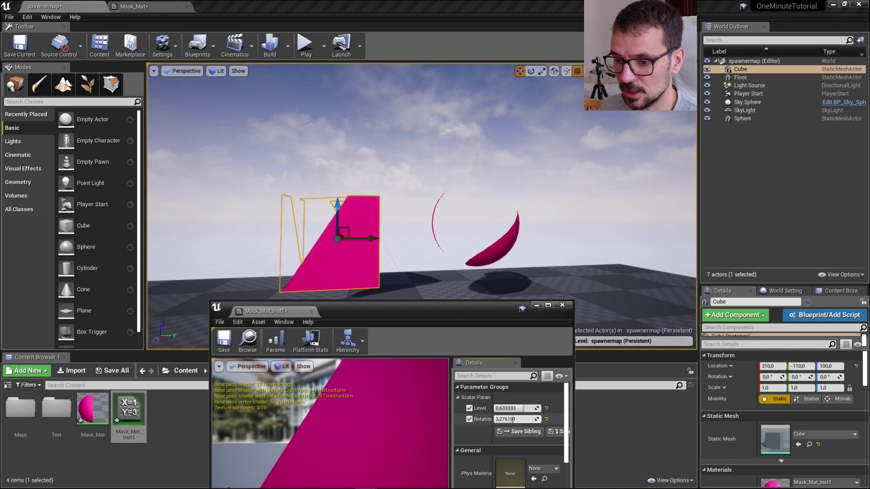